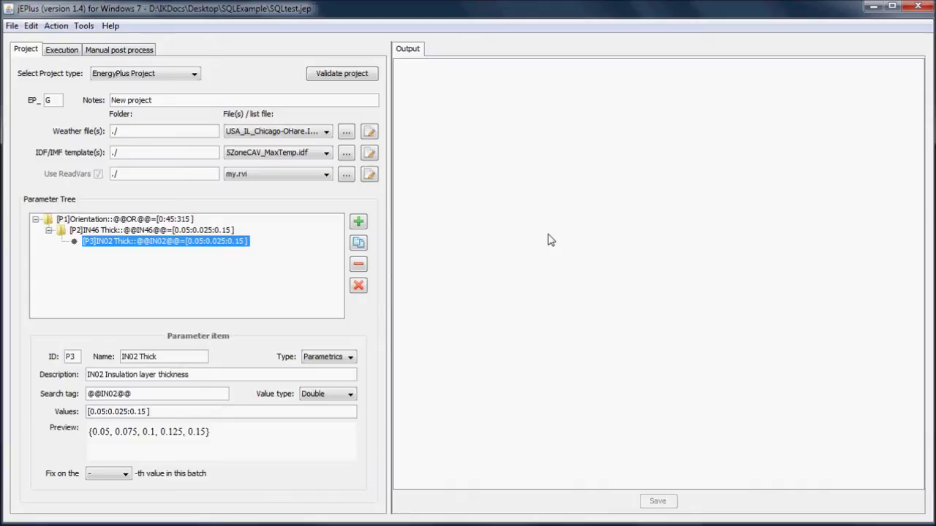
- Open the 5ZoneCAV_MaxTemp.idf template in the editor and highlight its closing Output:SQLite, SimpleAndTabular object
{"action": "left_click", "coordinate": [369, 153]}
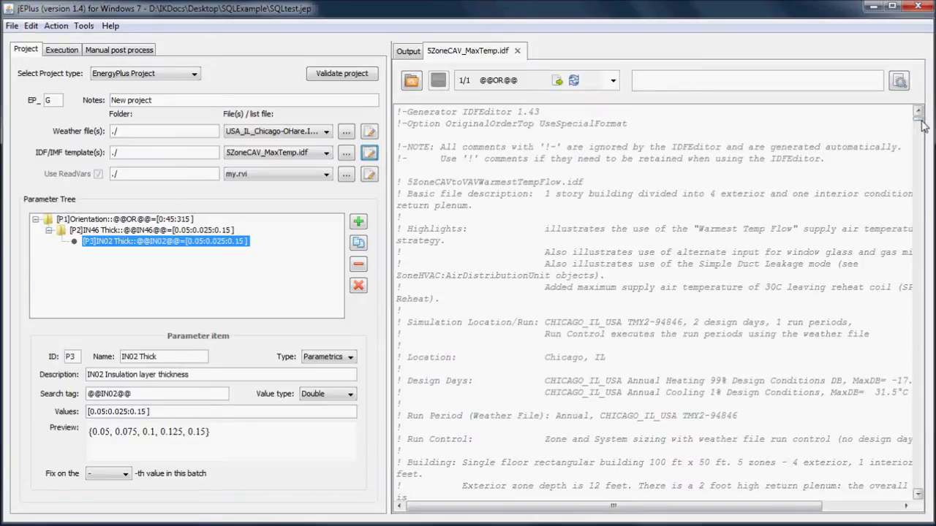
{"action": "scroll", "coordinate": [877, 349], "scroll_direction": "down", "scroll_amount": 15}
{"action": "scroll", "coordinate": [878, 349], "scroll_direction": "down", "scroll_amount": 10}
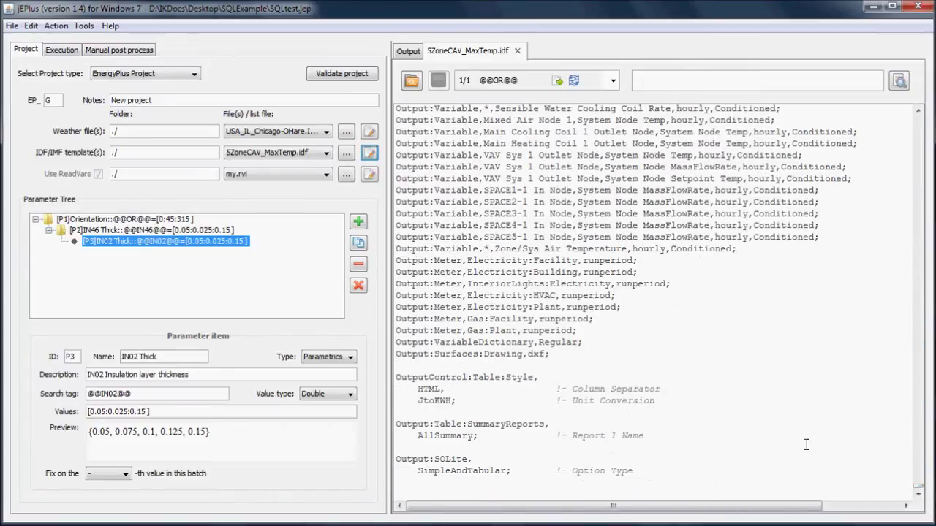
{"action": "left_click_drag", "start_coordinate": [396, 460], "coordinate": [806, 482]}
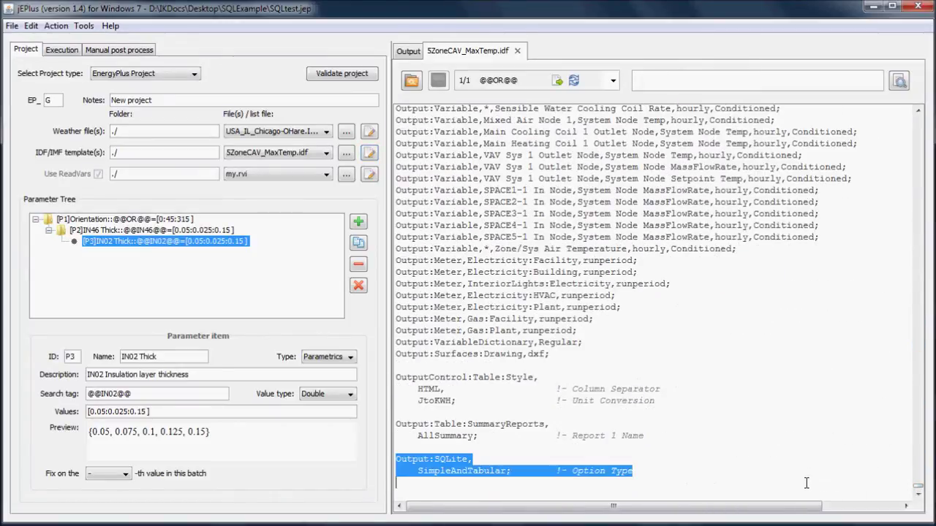
- Open my.rvi and highlight its !-sqlite block and the !-sqlite and !-end sqlite marker lines
{"action": "left_click", "coordinate": [369, 177]}
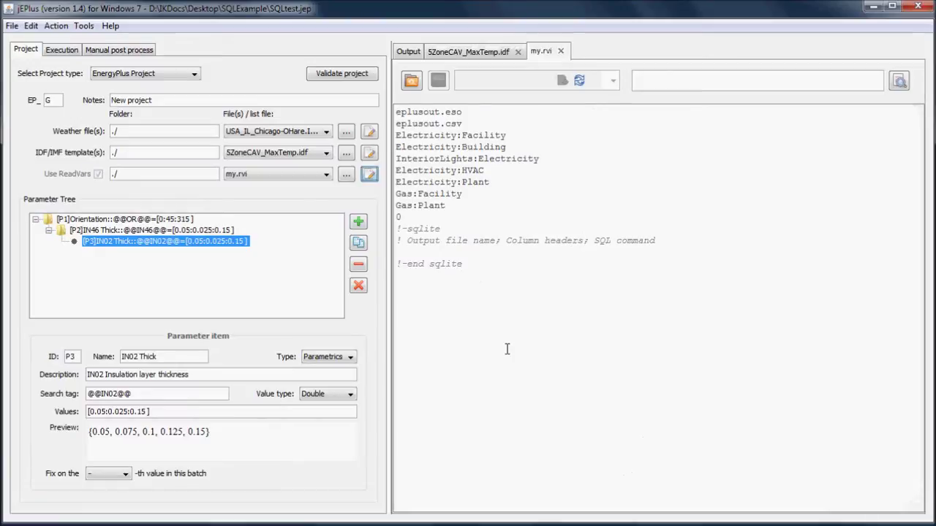
{"action": "triple_click", "coordinate": [454, 229]}
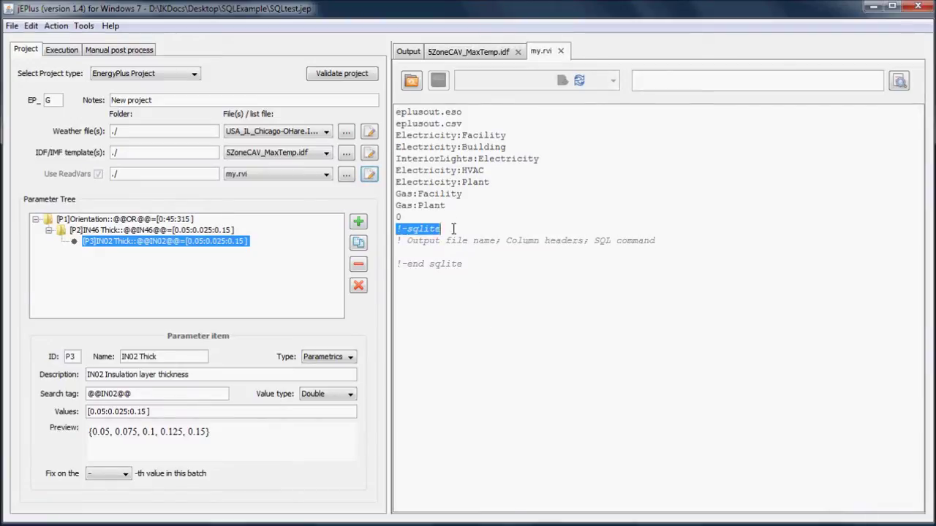
{"action": "left_click_drag", "start_coordinate": [454, 228], "coordinate": [481, 275]}
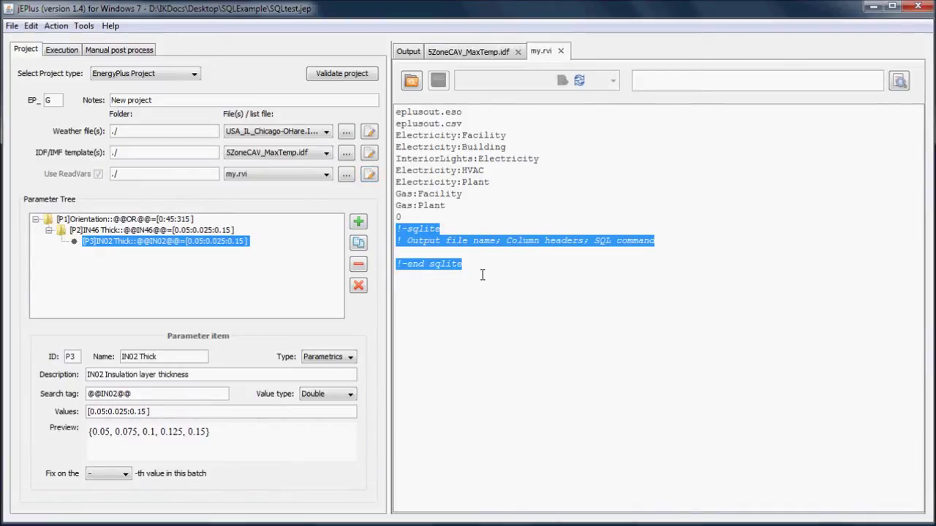
{"action": "left_click", "coordinate": [482, 275]}
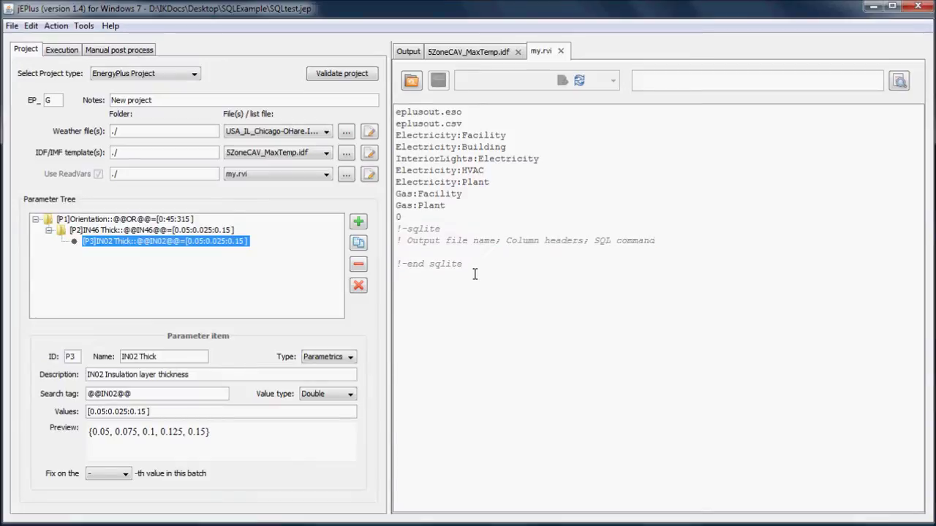
{"action": "left_click_drag", "start_coordinate": [457, 229], "coordinate": [397, 230]}
{"action": "left_click_drag", "start_coordinate": [487, 263], "coordinate": [387, 261]}
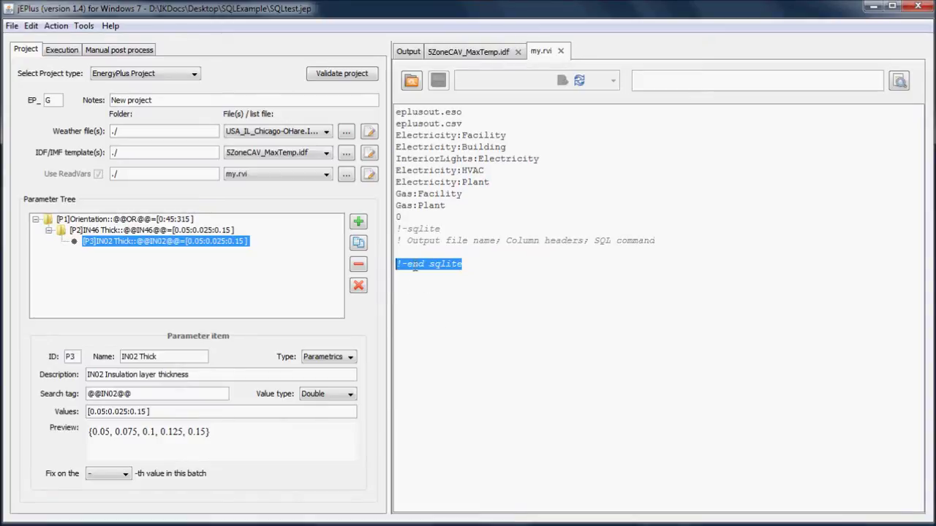
- Highlight the Output file name and Column headers parts of the sqlite comment, then switch to the test folder
{"action": "left_click", "coordinate": [409, 241]}
{"action": "left_click_drag", "start_coordinate": [409, 243], "coordinate": [498, 243]}
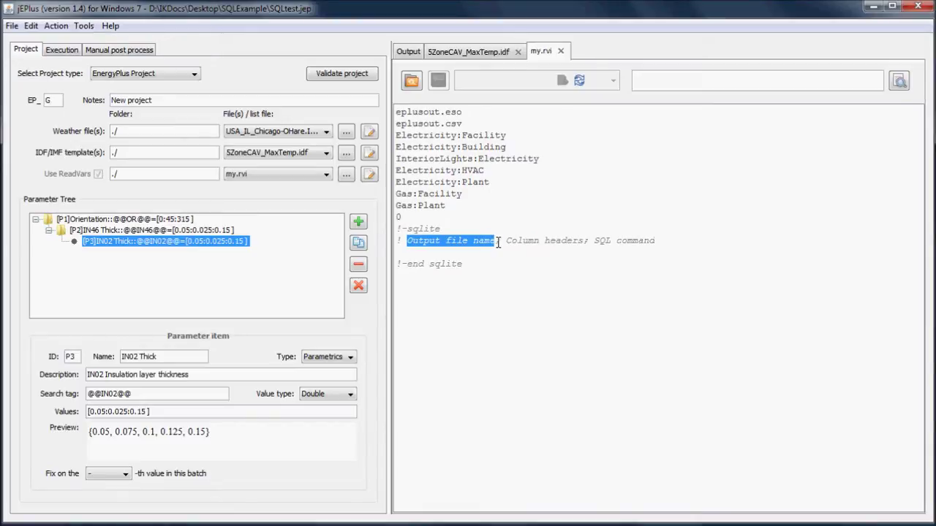
{"action": "left_click_drag", "start_coordinate": [505, 241], "coordinate": [658, 242]}
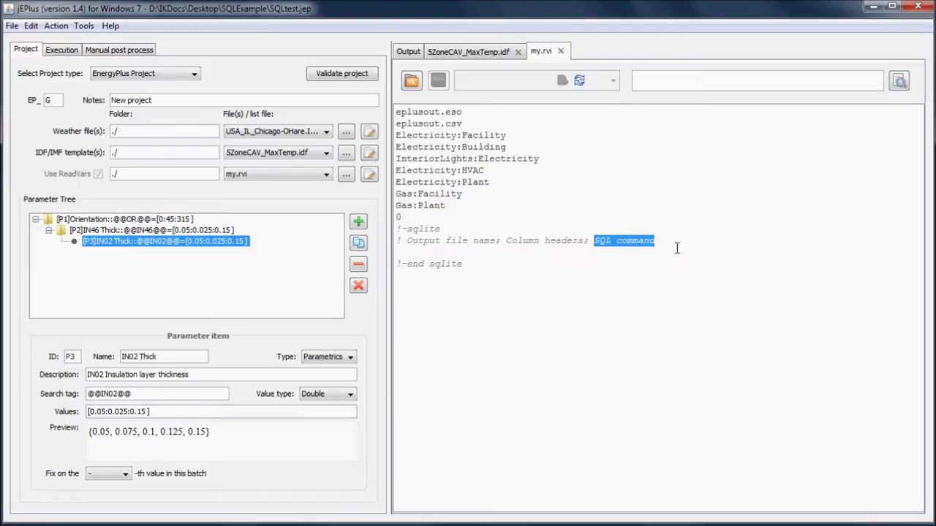
{"action": "left_click", "coordinate": [678, 248]}
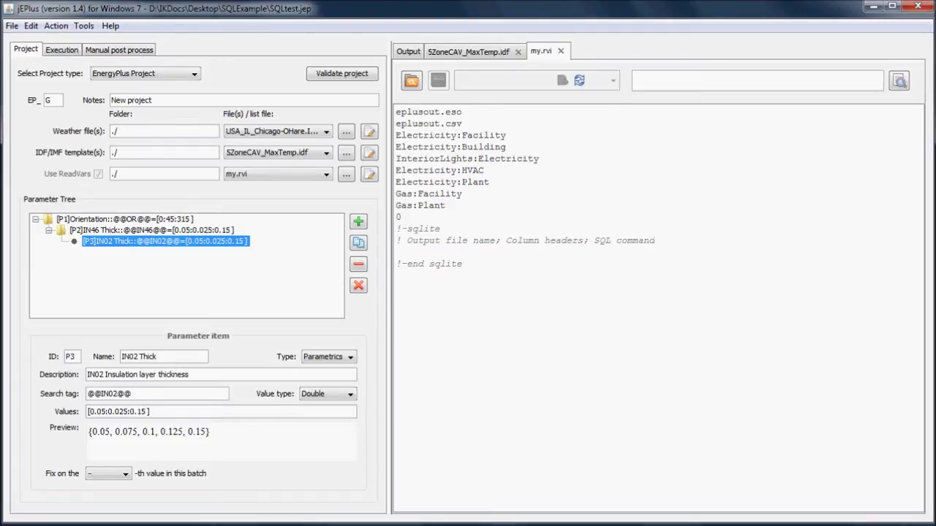
{"action": "key", "text": "alt+Tab"}
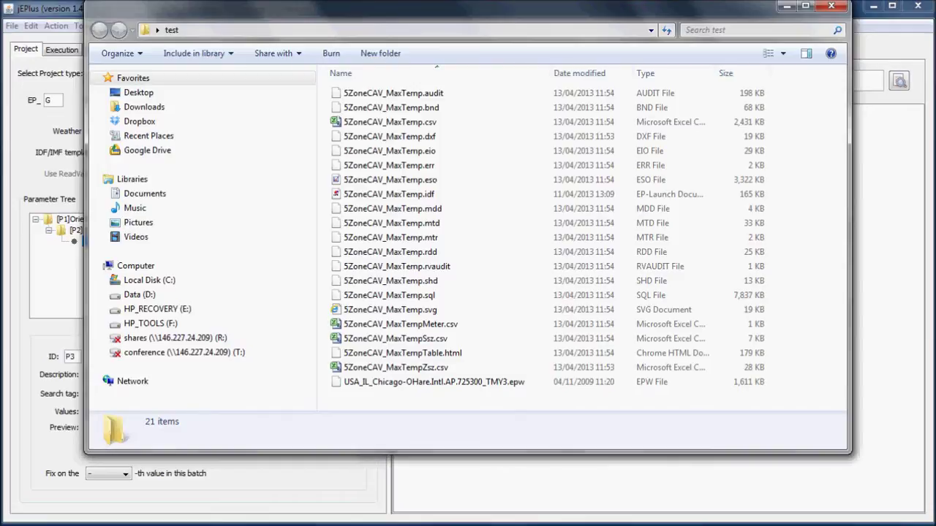
- Open 5ZoneCAV_MaxTemp.sql from the test folder, which launches Firefox
{"action": "left_click", "coordinate": [432, 297]}
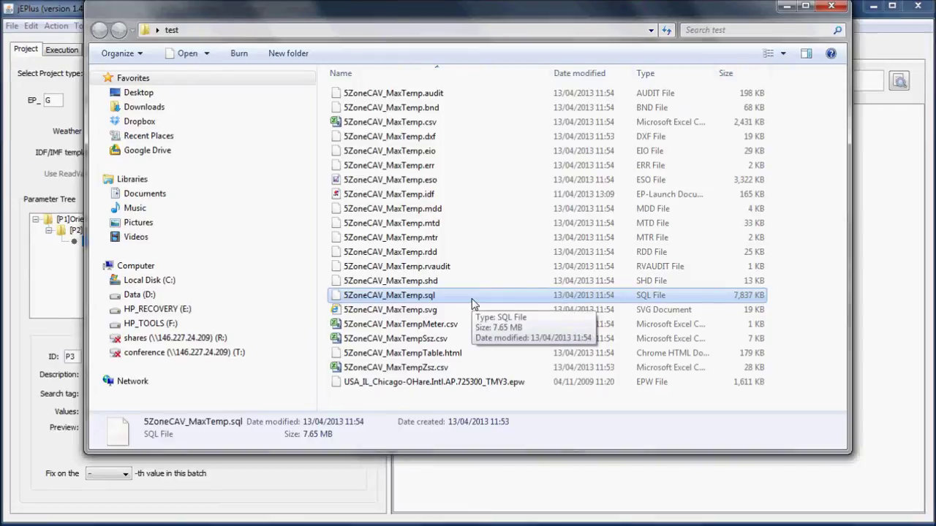
{"action": "double_click", "coordinate": [472, 299]}
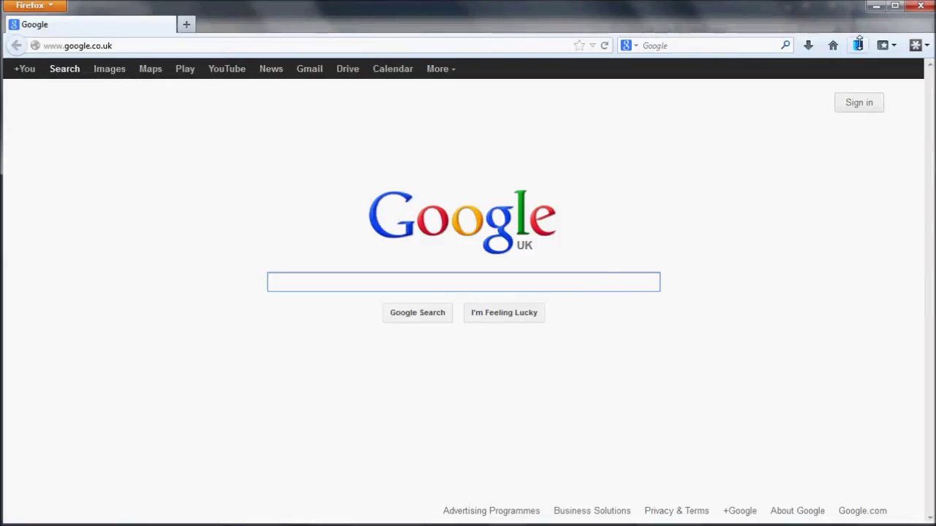
- Start SQLite Manager, decline the last-database prompt, and open the 5ZoneCAV_MaxTemp.sql database
{"action": "left_click", "coordinate": [858, 44]}
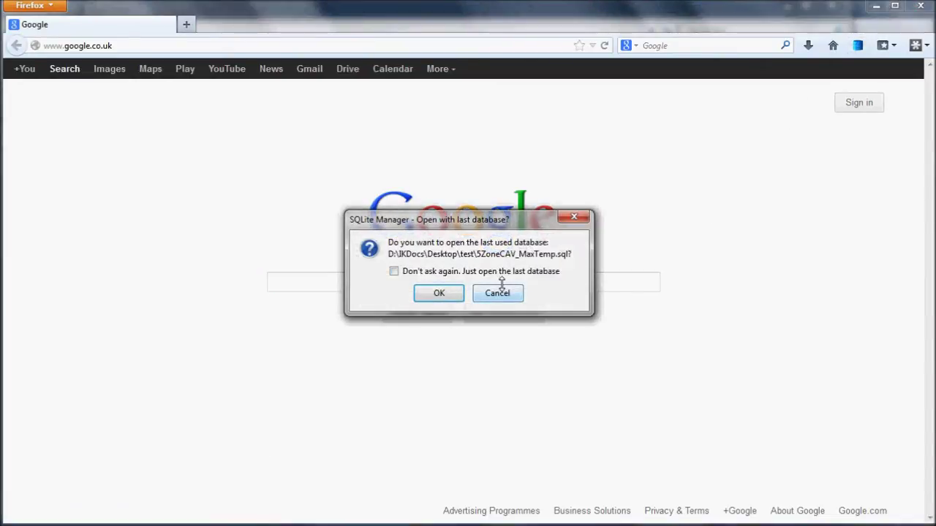
{"action": "left_click", "coordinate": [500, 292]}
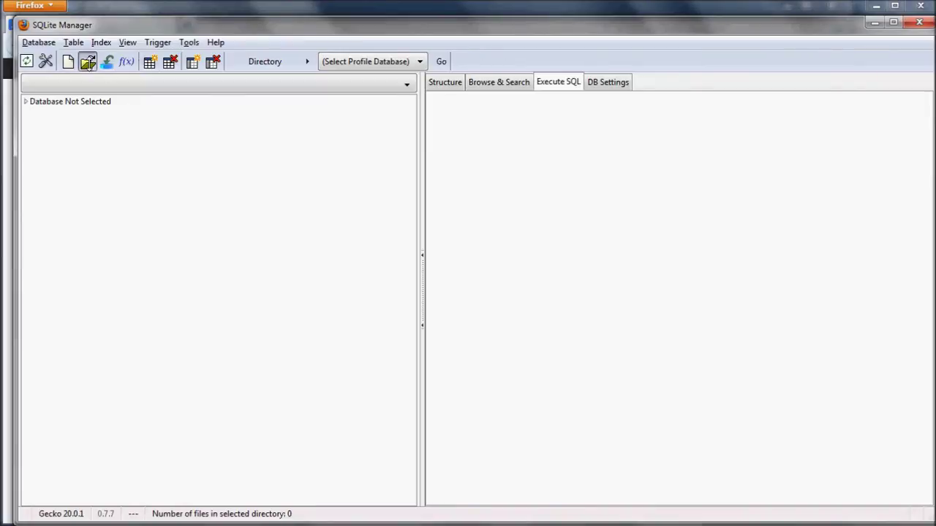
{"action": "left_click", "coordinate": [87, 63]}
{"action": "left_click", "coordinate": [232, 131]}
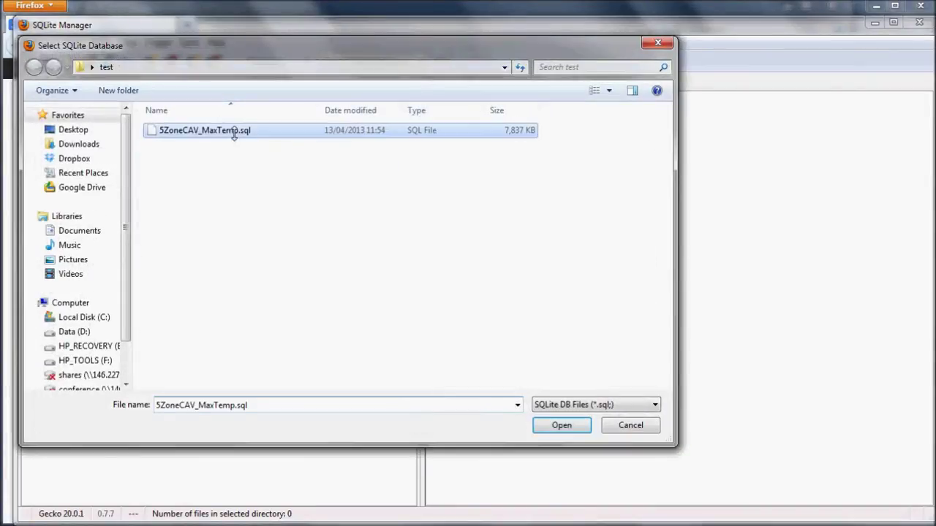
{"action": "double_click", "coordinate": [234, 131]}
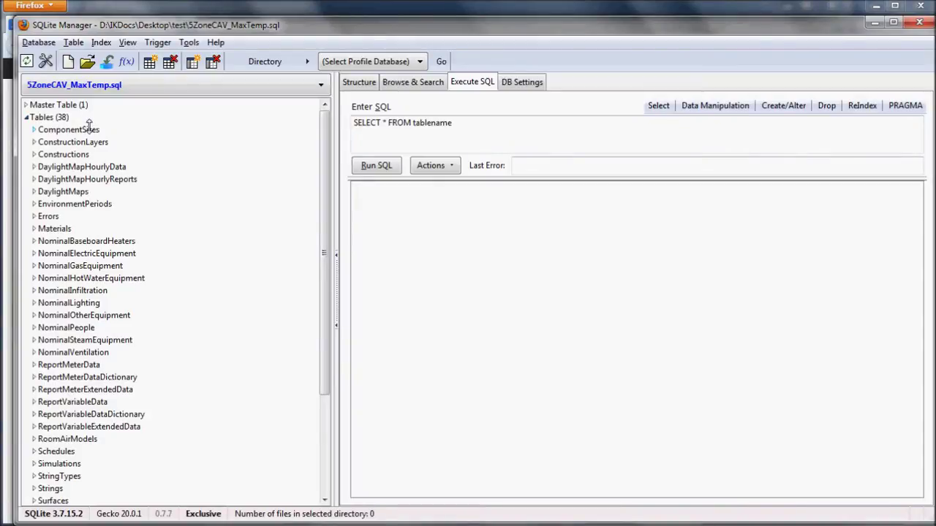
{"action": "left_click", "coordinate": [88, 130]}
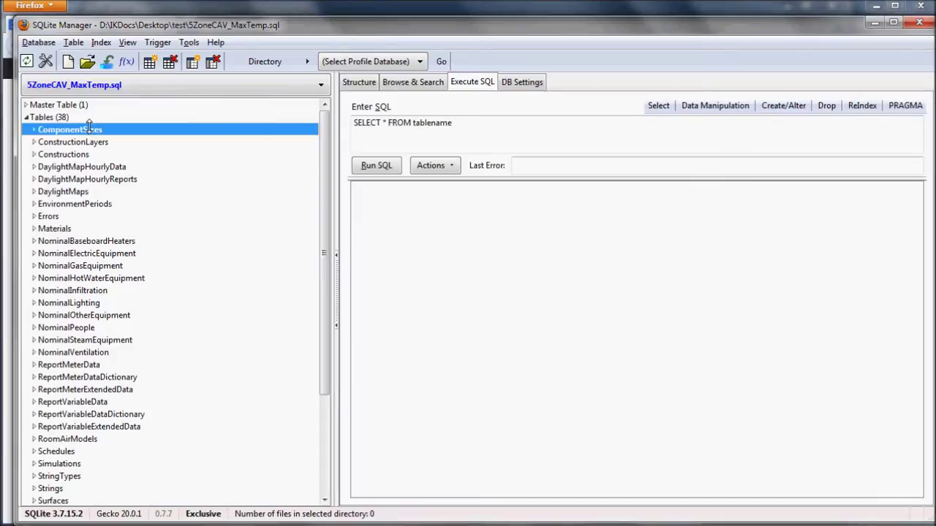
{"action": "left_click", "coordinate": [413, 80]}
{"action": "left_click", "coordinate": [603, 129]}
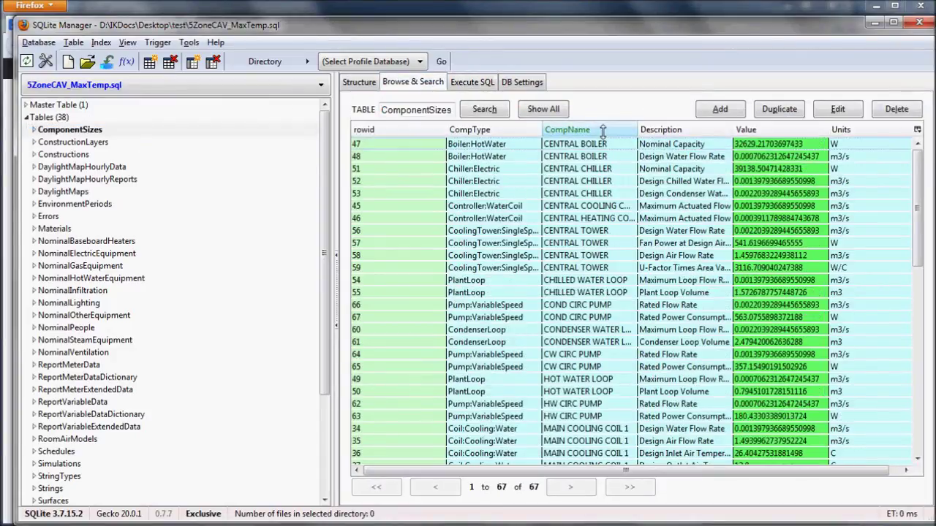
{"action": "left_click", "coordinate": [602, 169]}
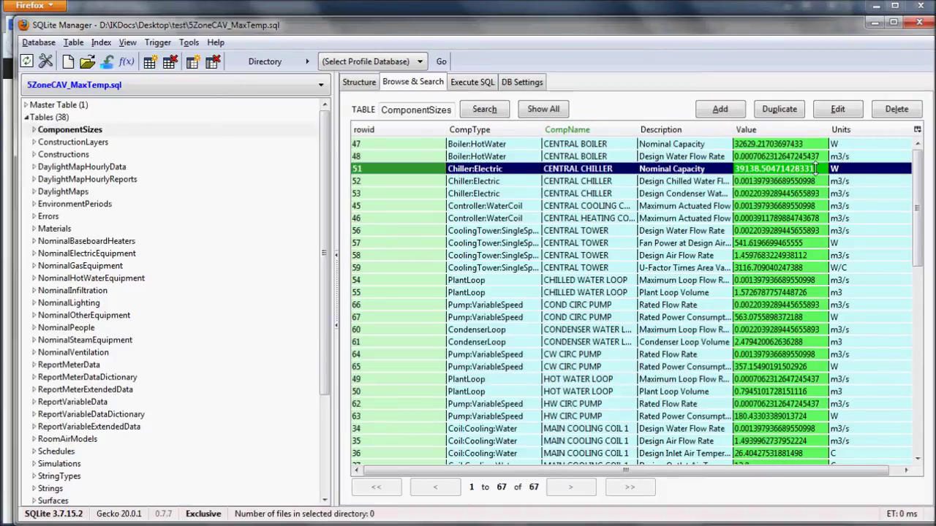
{"action": "left_click", "coordinate": [473, 81]}
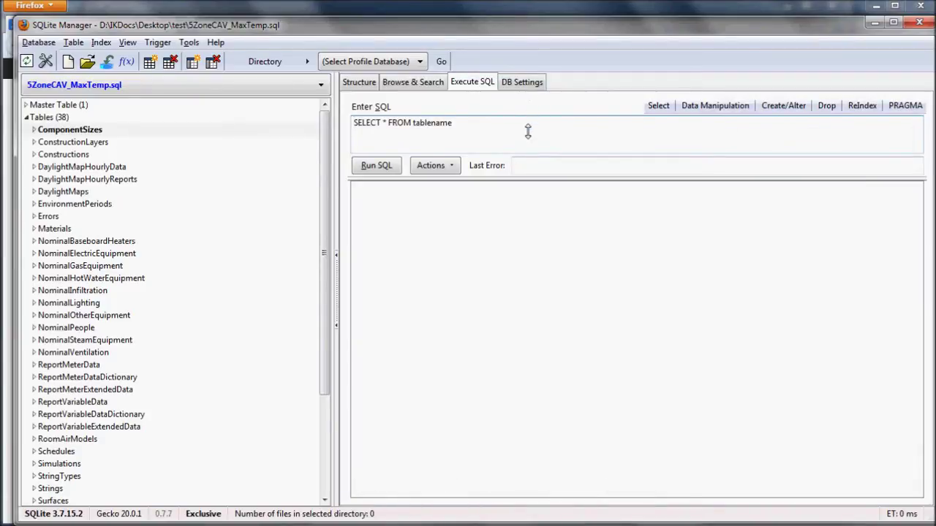
- Change the query to SELECT value FROM ComponentSizes WHERE, copying the table name from Browse & Search
{"action": "double_click", "coordinate": [382, 123]}
{"action": "type", "text": "value"}
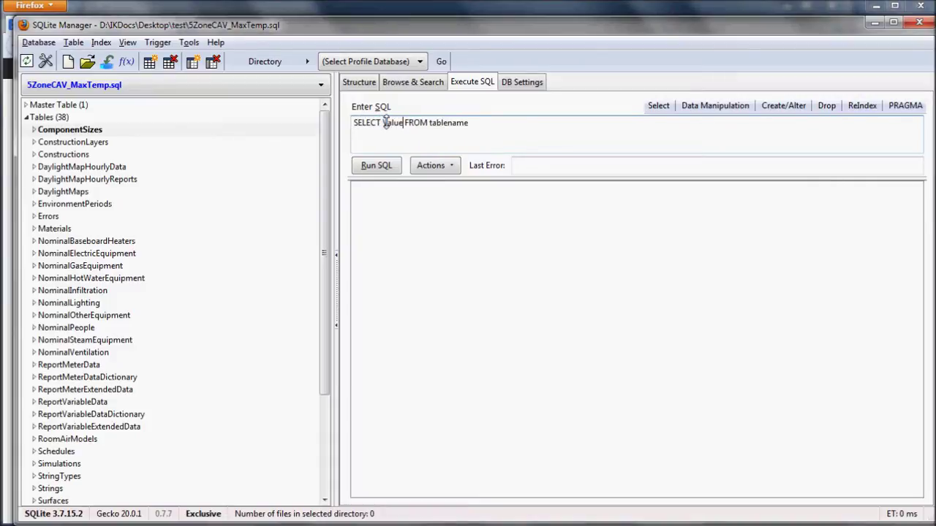
{"action": "double_click", "coordinate": [446, 122]}
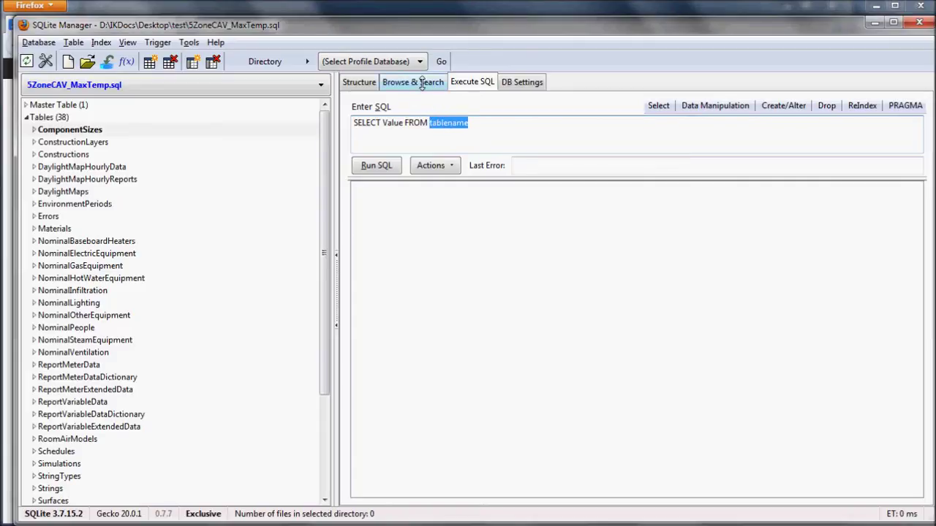
{"action": "left_click", "coordinate": [422, 84]}
{"action": "double_click", "coordinate": [417, 109]}
{"action": "key", "text": "ctrl+c"}
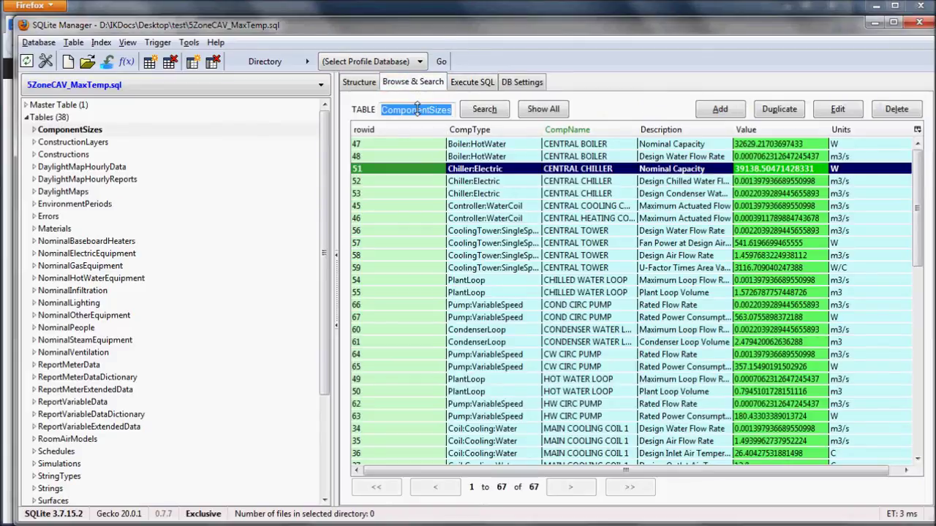
{"action": "left_click", "coordinate": [479, 83]}
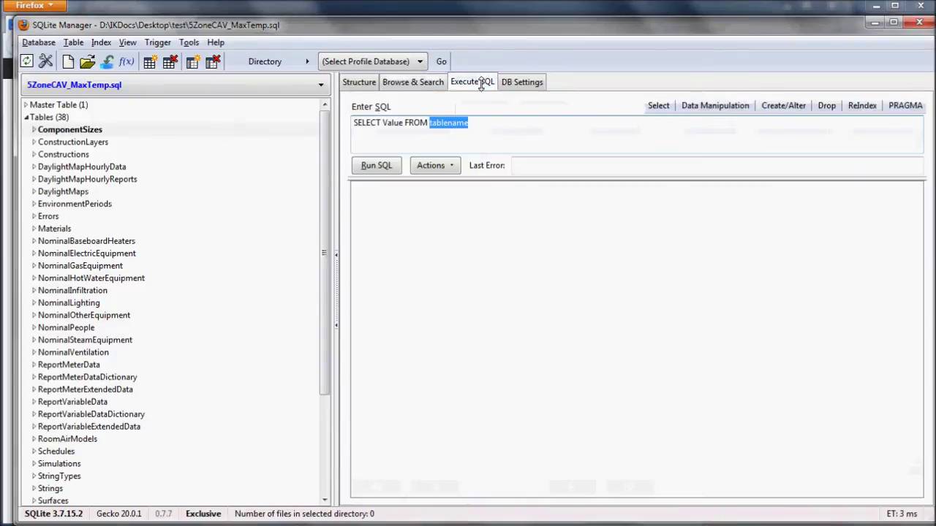
{"action": "key", "text": "ctrl+v"}
{"action": "type", "text": "WHERE"}
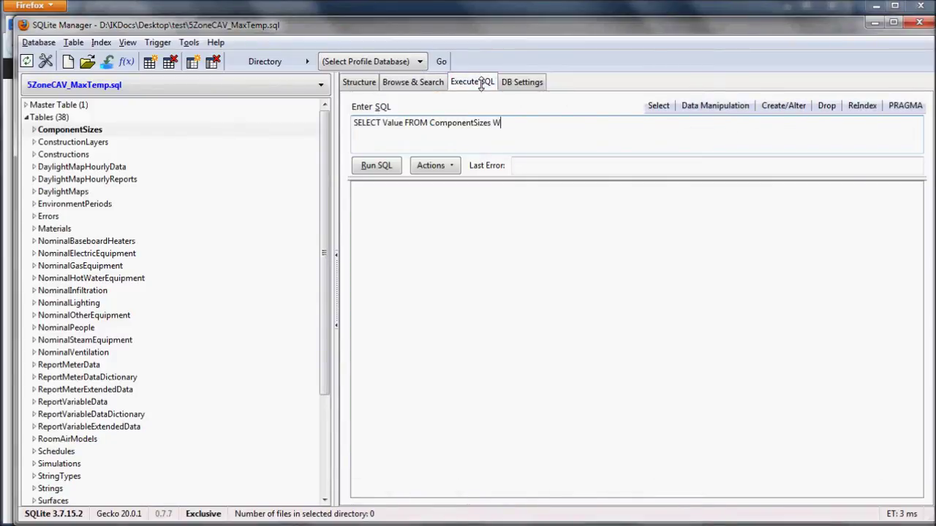
- Check the chiller row's fields and add the condition CompType='Chiller:Electric' AND
{"action": "left_click", "coordinate": [436, 82]}
{"action": "double_click", "coordinate": [475, 169]}
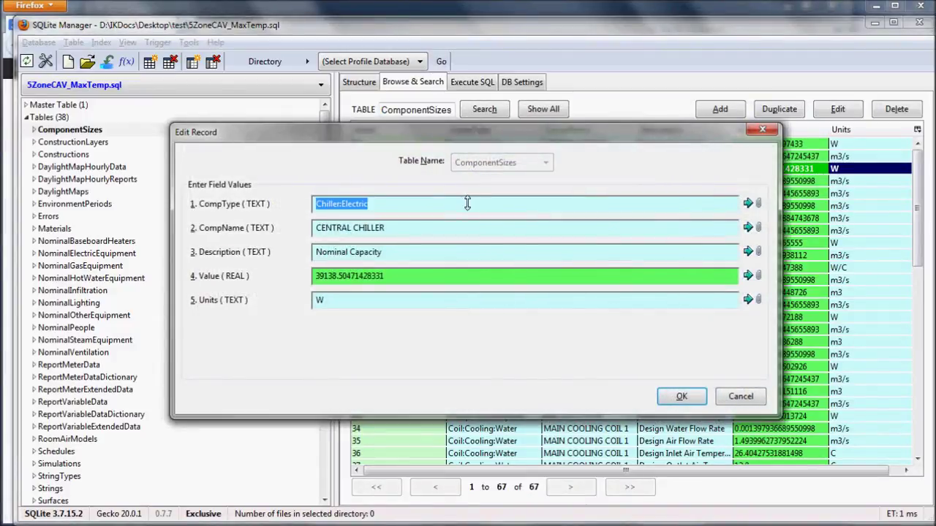
{"action": "left_click", "coordinate": [740, 397]}
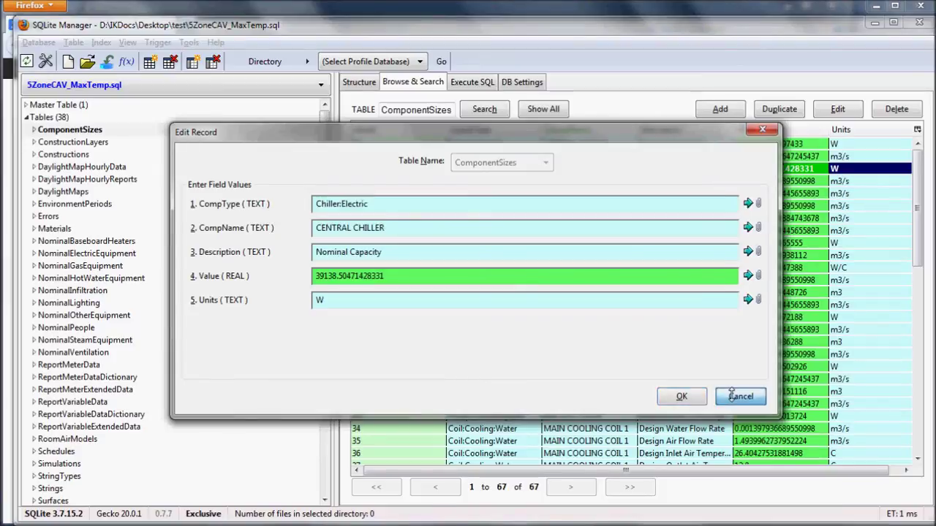
{"action": "left_click", "coordinate": [470, 83]}
{"action": "type", "text": "CompT"}
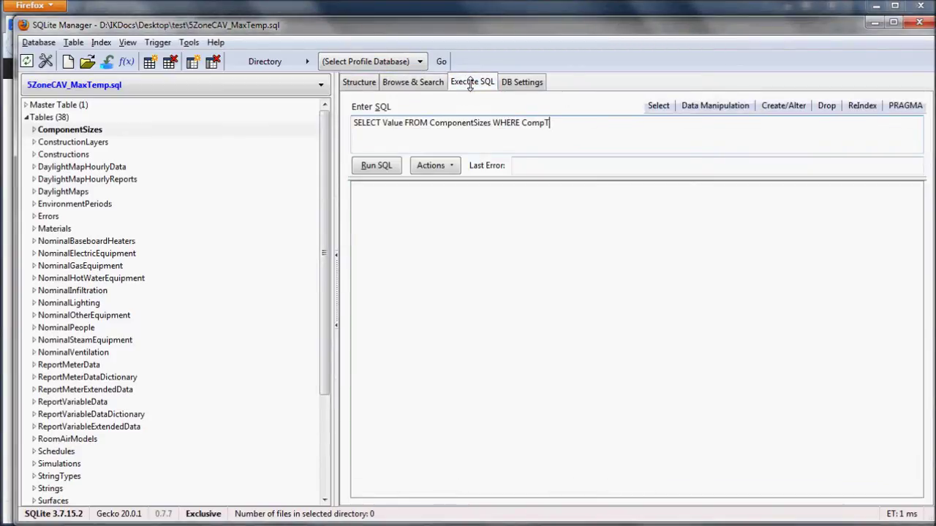
{"action": "type", "text": "ype='Chiller:Electric"}
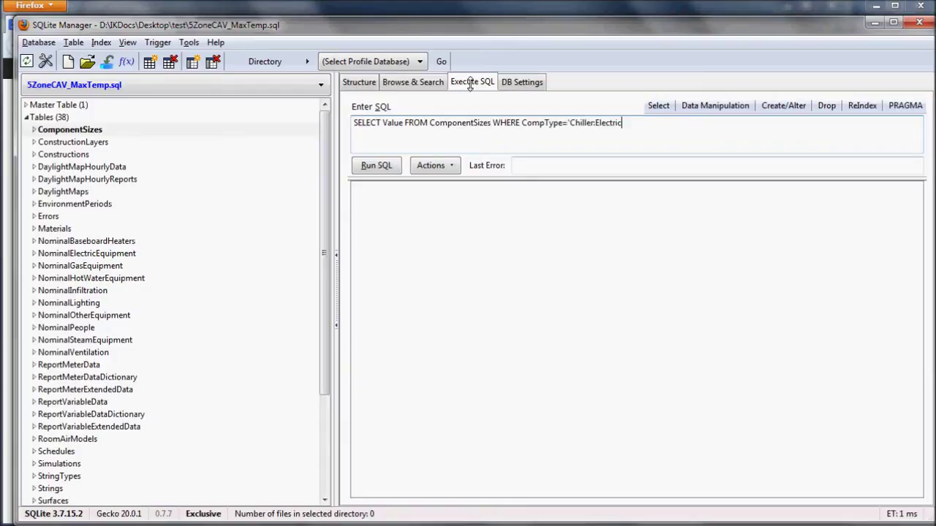
{"action": "type", "text": "' AND"}
- Look up the chiller record's component name and add CompName='CENTRAL CHILLER' AND to the query
{"action": "left_click", "coordinate": [422, 82]}
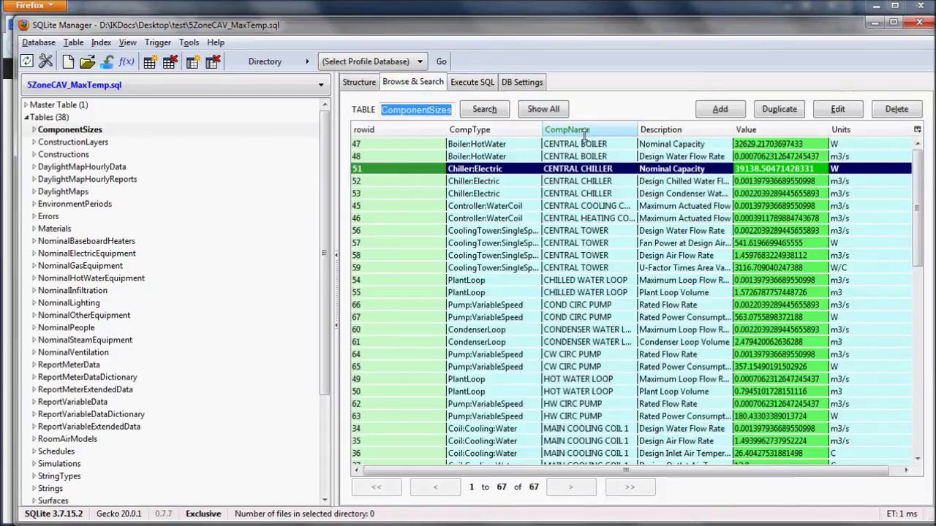
{"action": "left_click", "coordinate": [580, 167]}
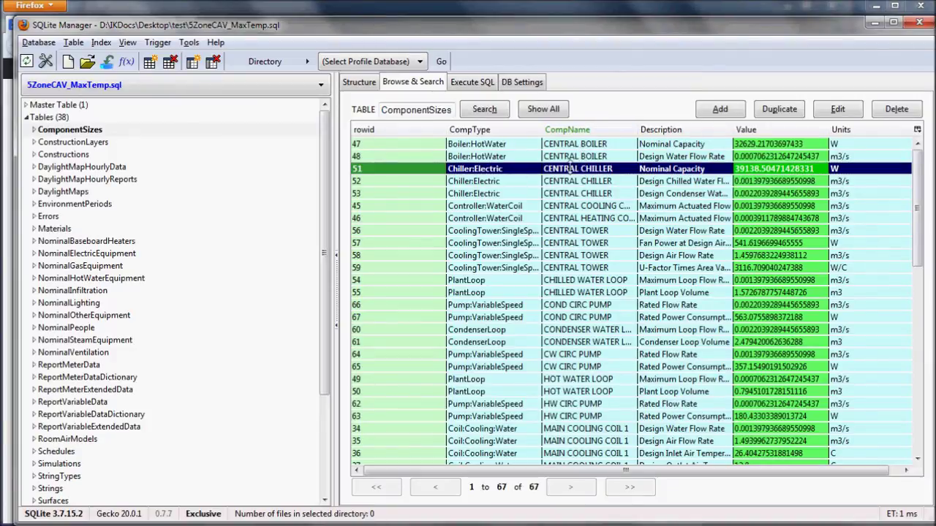
{"action": "double_click", "coordinate": [571, 169]}
{"action": "key", "text": "Tab"}
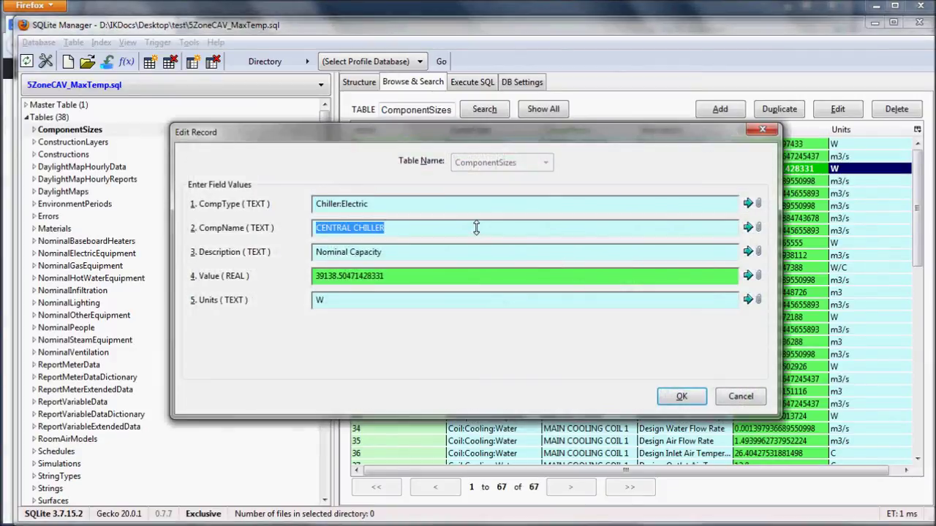
{"action": "left_click", "coordinate": [731, 395]}
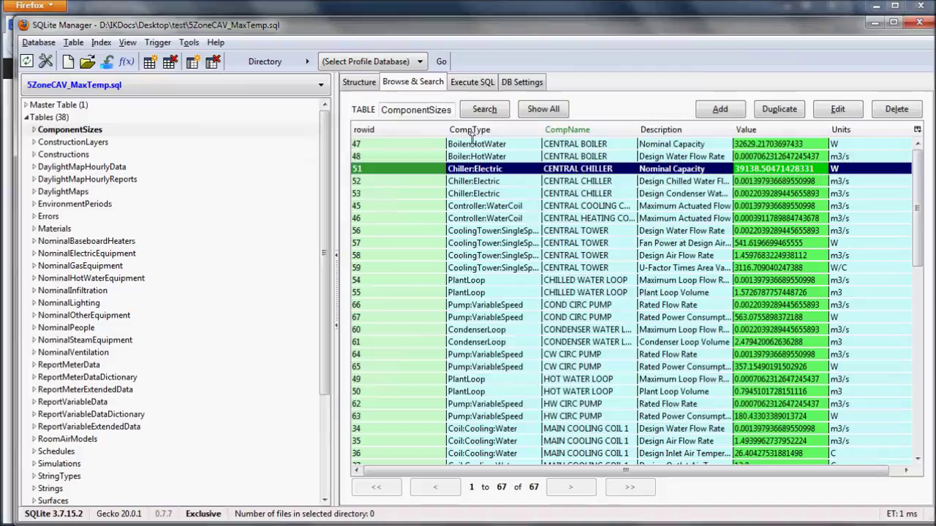
{"action": "left_click", "coordinate": [472, 82]}
{"action": "type", "text": "ComponentSizes WHERE CompType='Chiller:Electric' AND Comp"}
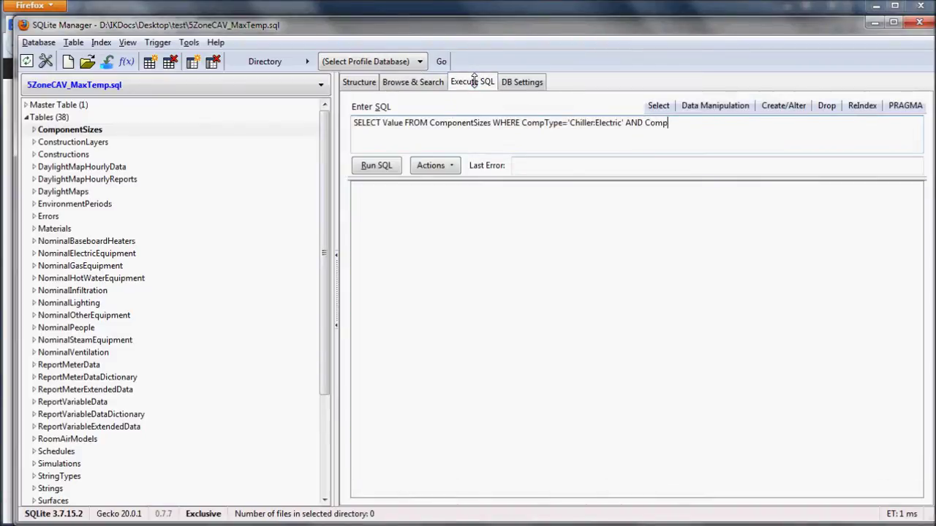
{"action": "type", "text": "Name='CENTRAL CHILLER' AND"}
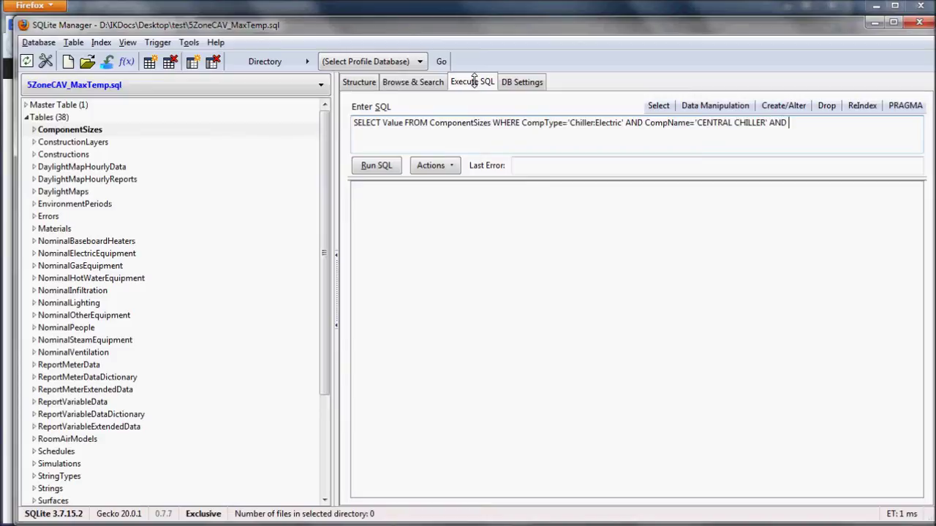
- Add Description='Nominal Capacity' from the chiller record and run the query, returning 39138.50471428331
{"action": "left_click", "coordinate": [415, 82]}
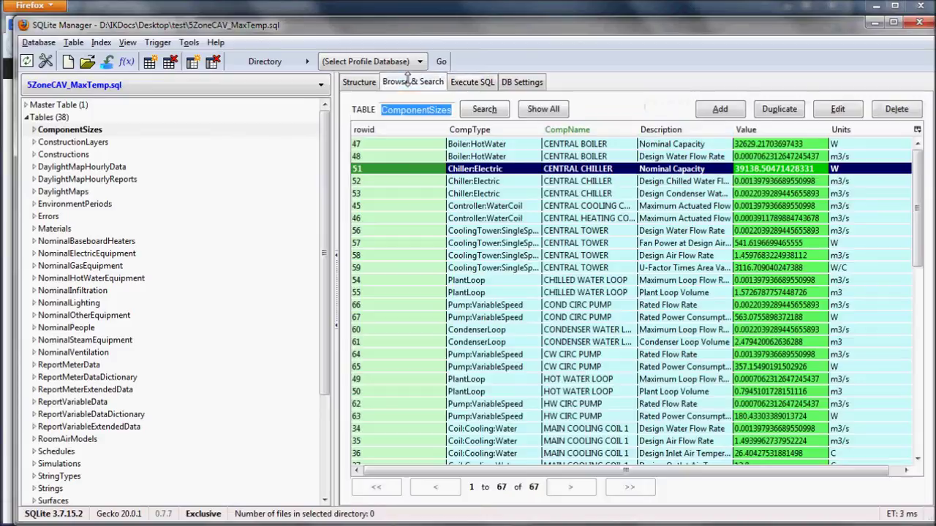
{"action": "left_click", "coordinate": [667, 168]}
{"action": "double_click", "coordinate": [667, 169]}
{"action": "left_click", "coordinate": [547, 253]}
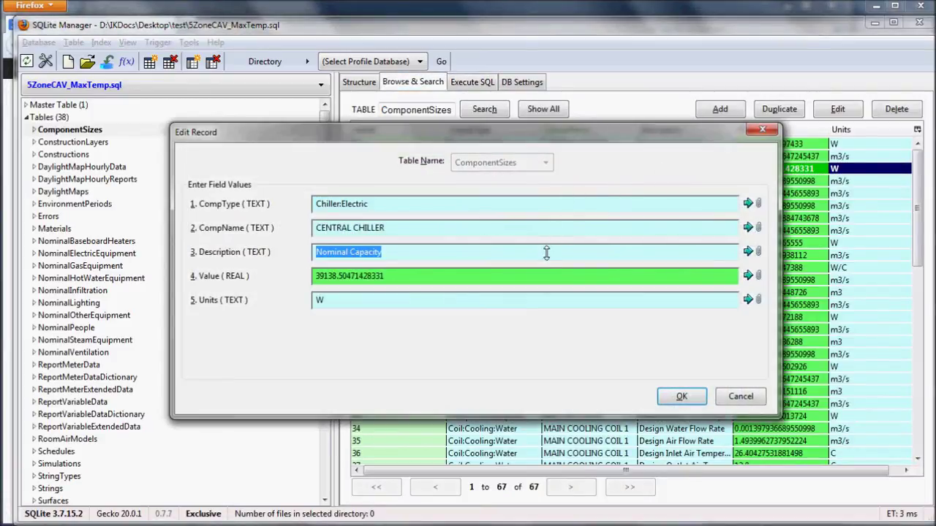
{"action": "left_click", "coordinate": [740, 396]}
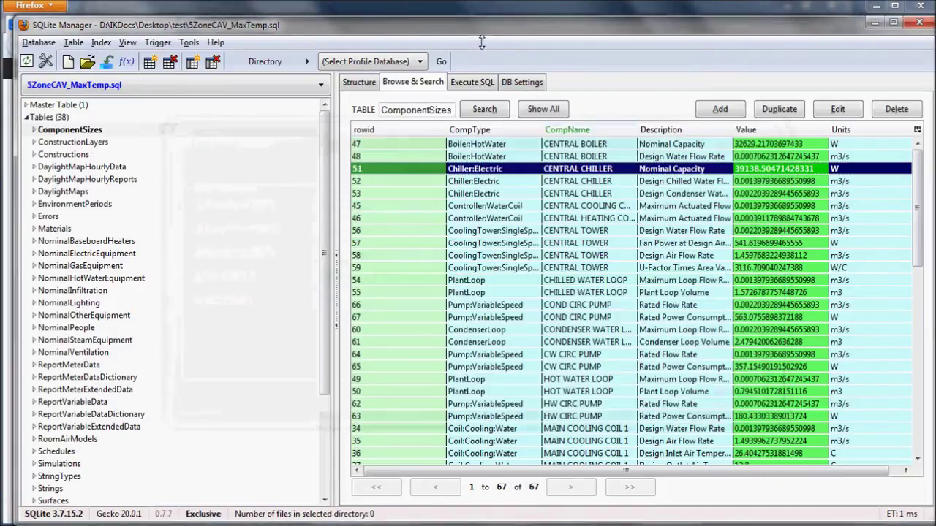
{"action": "left_click", "coordinate": [472, 82]}
{"action": "type", "text": "Des"}
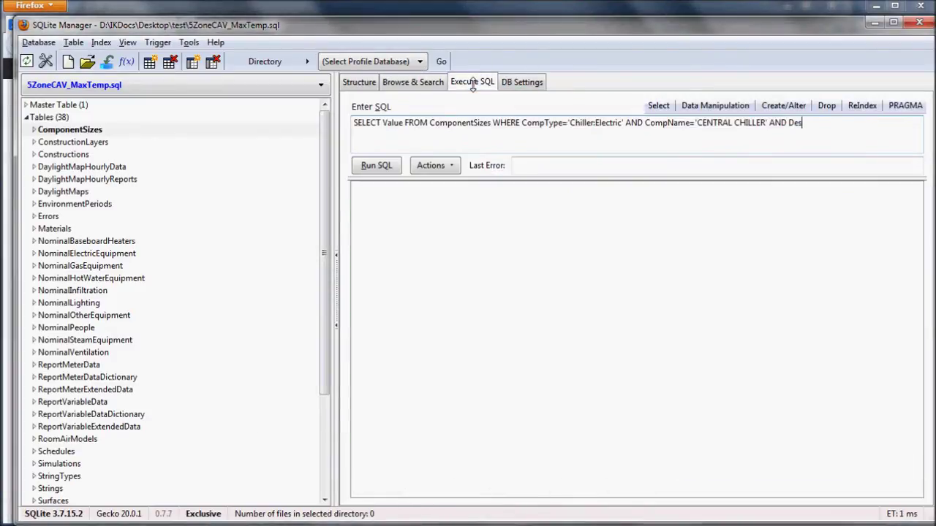
{"action": "type", "text": "cription"}
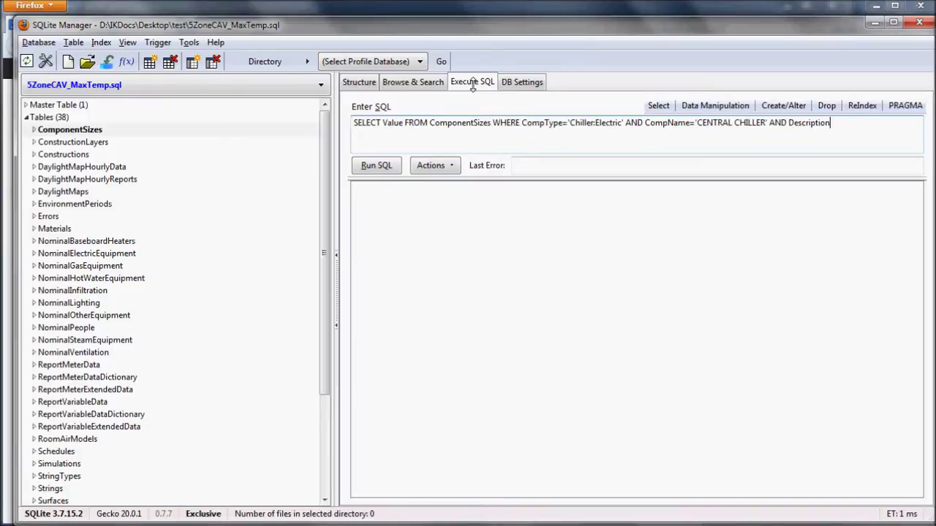
{"action": "type", "text": "='Nominal Capacity'"}
{"action": "left_click", "coordinate": [375, 167]}
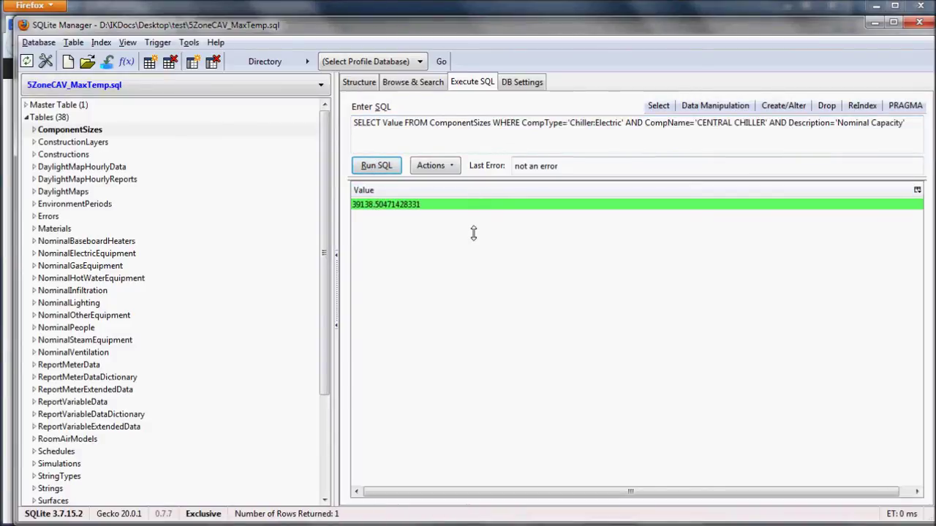
- Select and copy the full chiller query text, then return to jEPlus's my.rvi tab
{"action": "triple_click", "coordinate": [547, 125]}
{"action": "key", "text": "ctrl+c"}
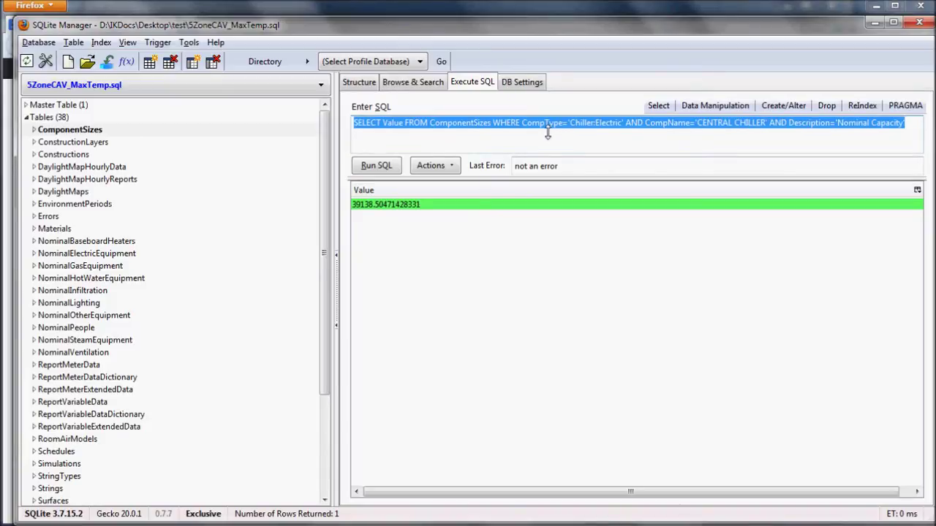
{"action": "left_click", "coordinate": [547, 133]}
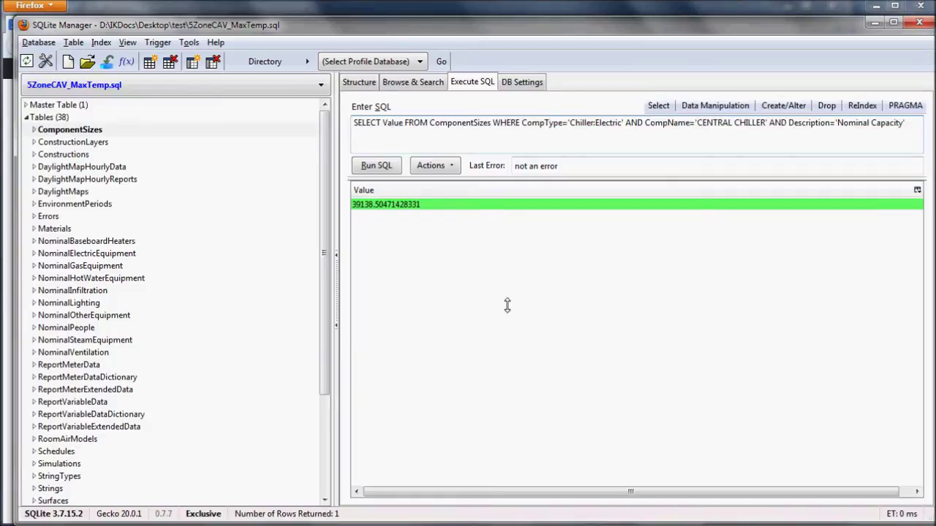
{"action": "key", "text": "alt+Tab"}
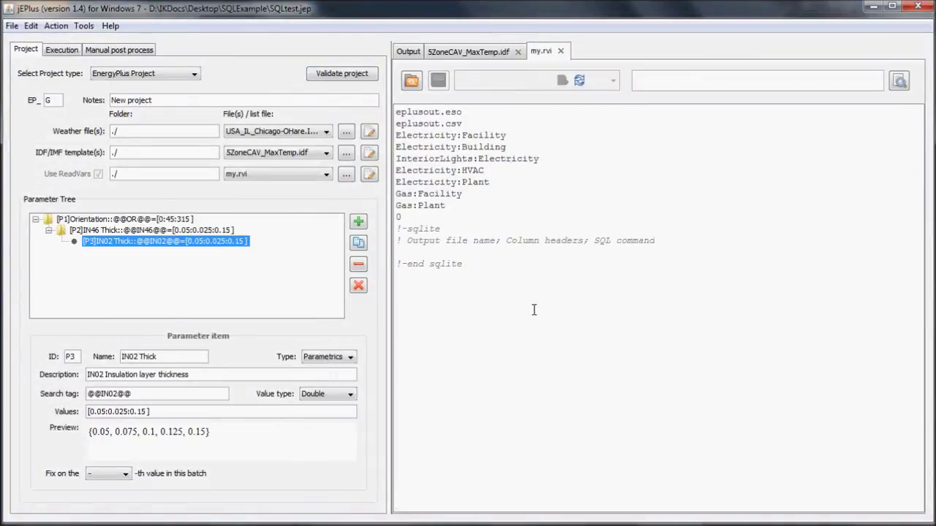
- Enter 'ChillerCap; Chiller Nominal Capacity [W];' plus the pasted SELECT query in my.rvi's sqlite block and save
{"action": "left_click", "coordinate": [493, 254]}
{"action": "type", "text": "Chille"}
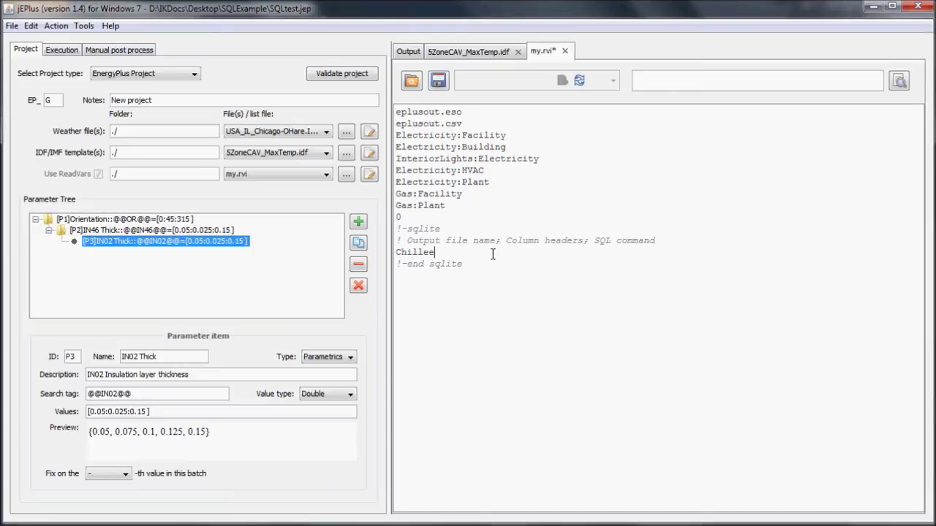
{"action": "type", "text": "rCap; Chiller Nominal Capacit"}
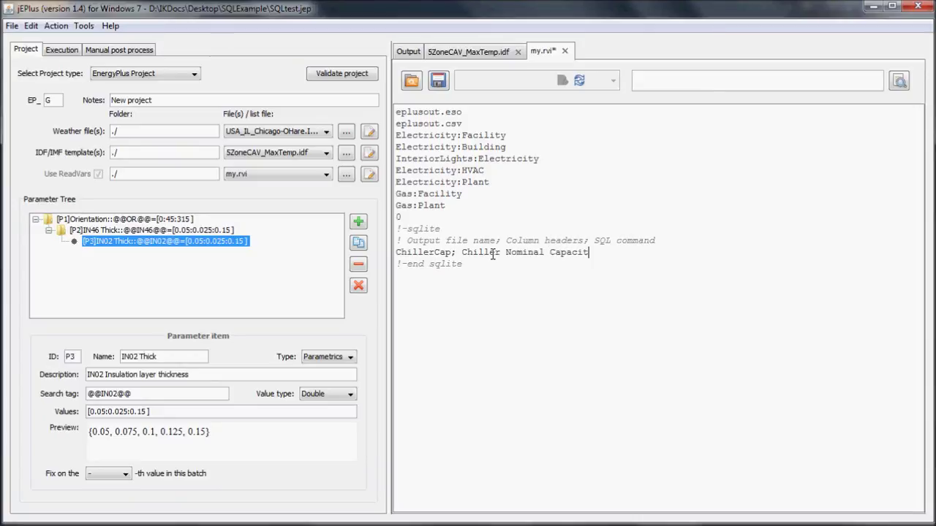
{"action": "type", "text": "y [W]"}
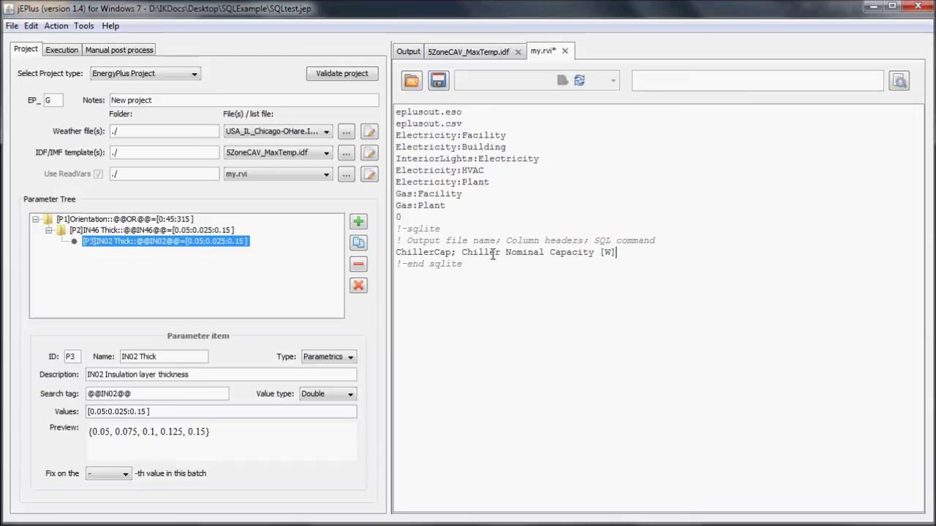
{"action": "type", "text": ";"}
{"action": "key", "text": "ctrl+v"}
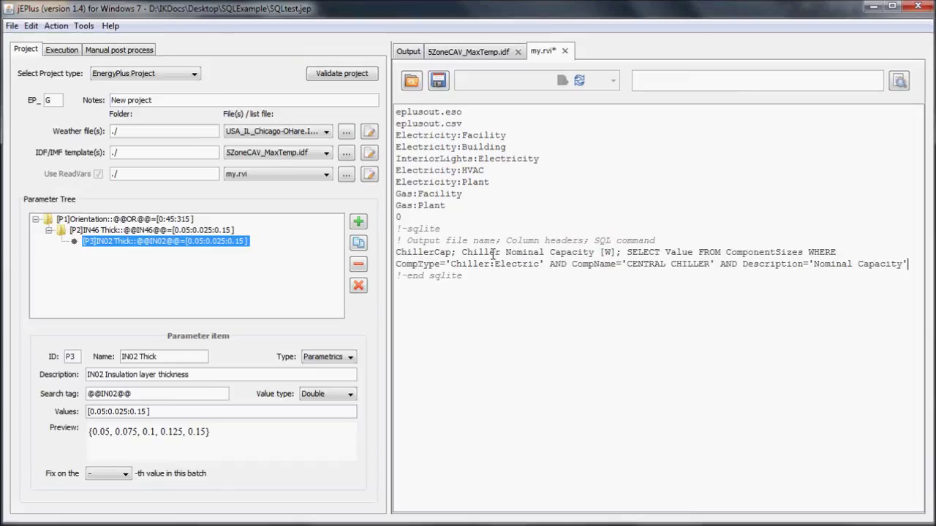
{"action": "left_click", "coordinate": [437, 82]}
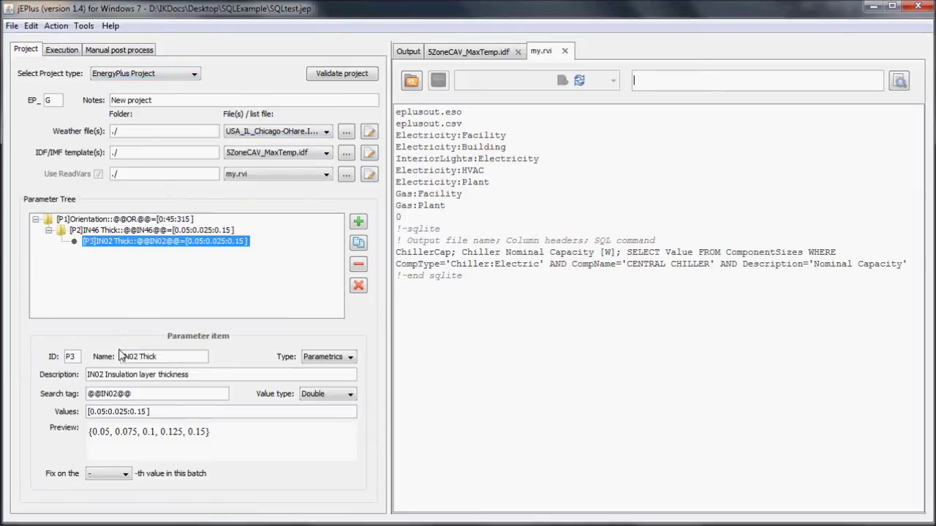
- Run a random sample of 4 jobs from the Execution tab and close the Simulation Agent window
{"action": "left_click", "coordinate": [63, 50]}
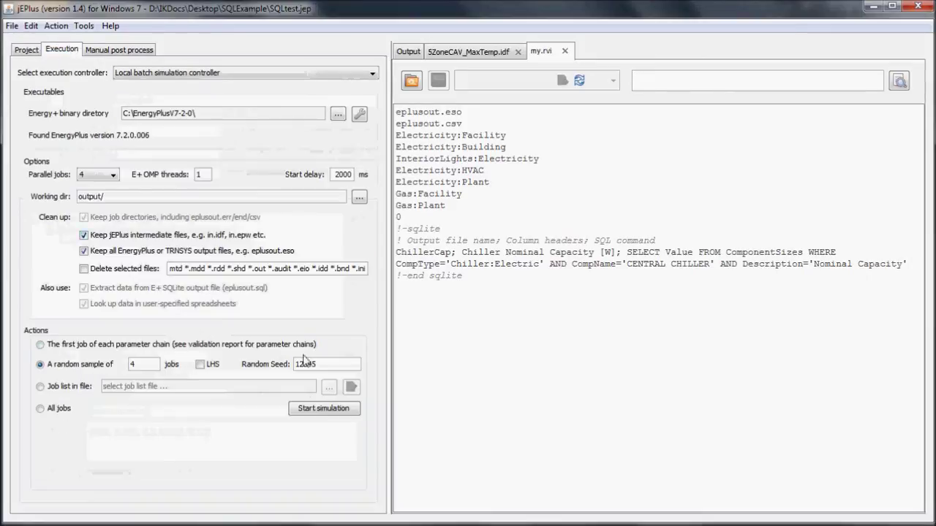
{"action": "left_click", "coordinate": [317, 410]}
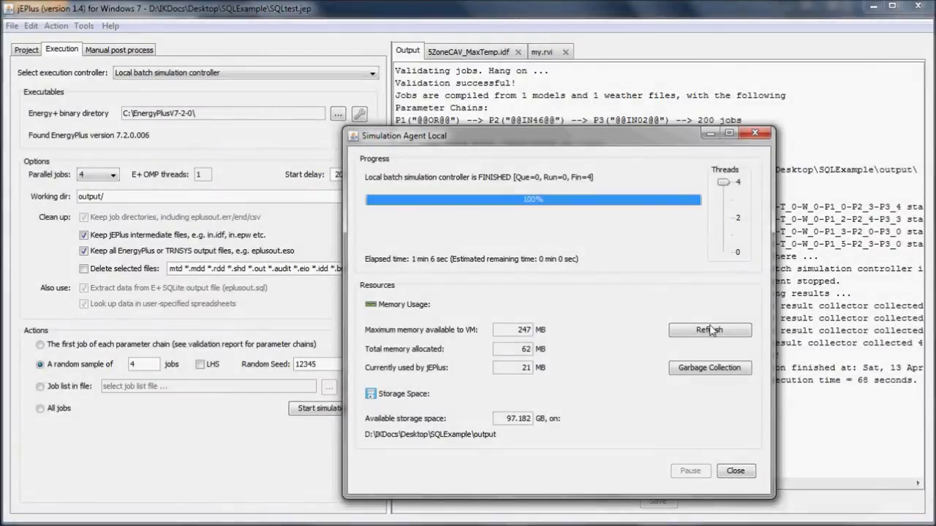
{"action": "left_click", "coordinate": [735, 472]}
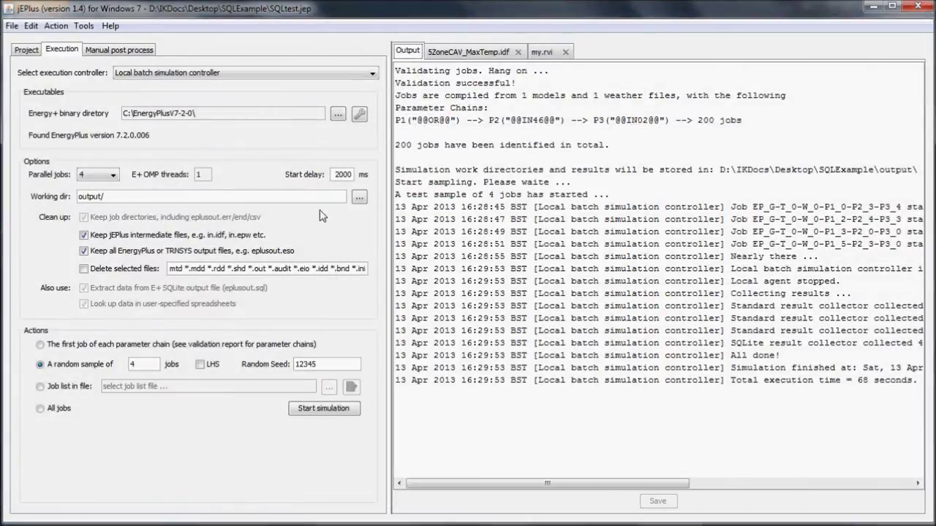
{"action": "left_click", "coordinate": [60, 26]}
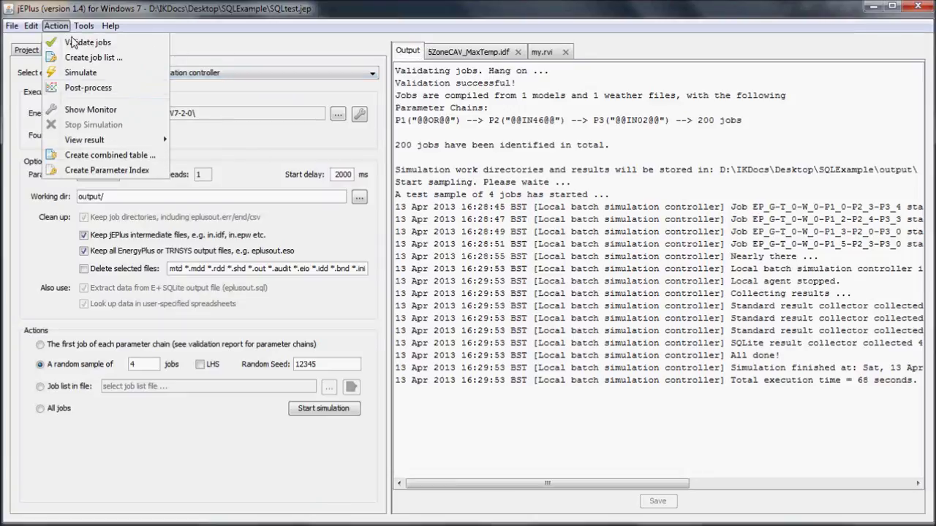
- Open ChillerCap.csv via Action > View result to see the chiller nominal capacities
{"action": "mouse_move", "coordinate": [143, 140]}
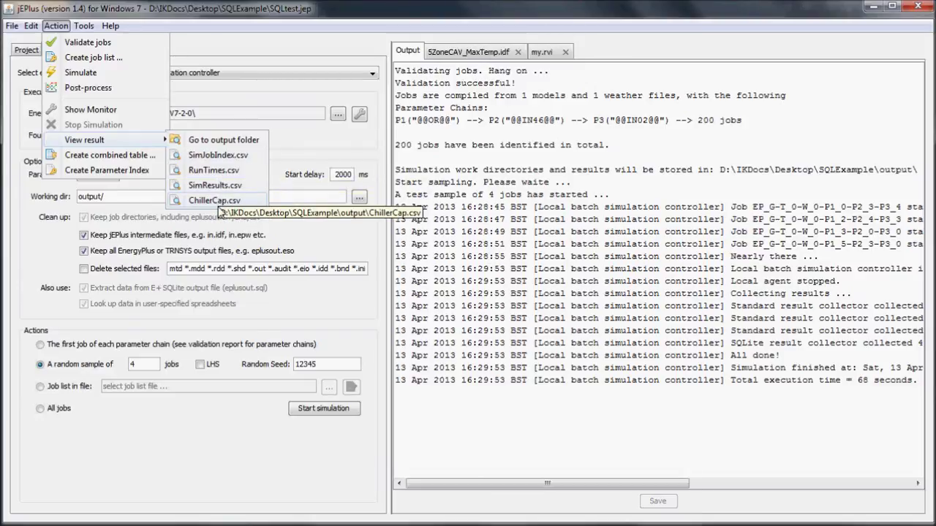
{"action": "left_click", "coordinate": [213, 200]}
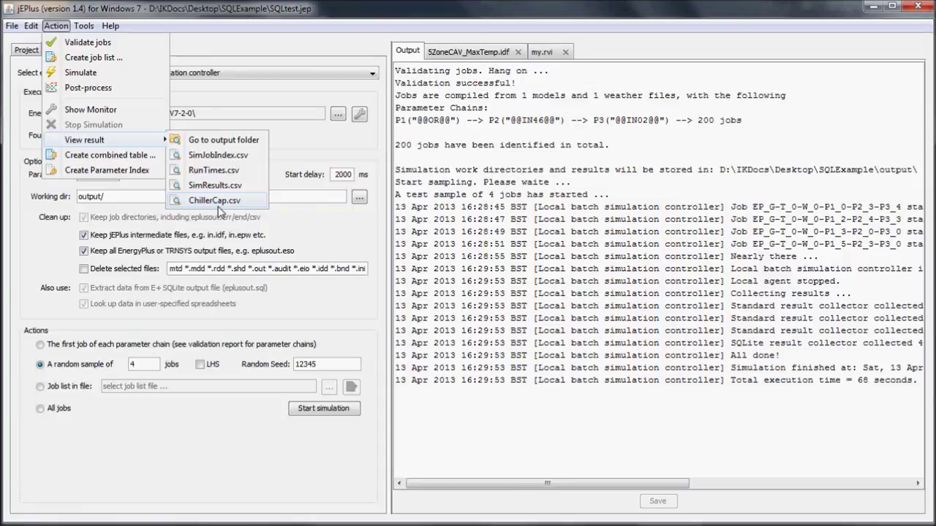